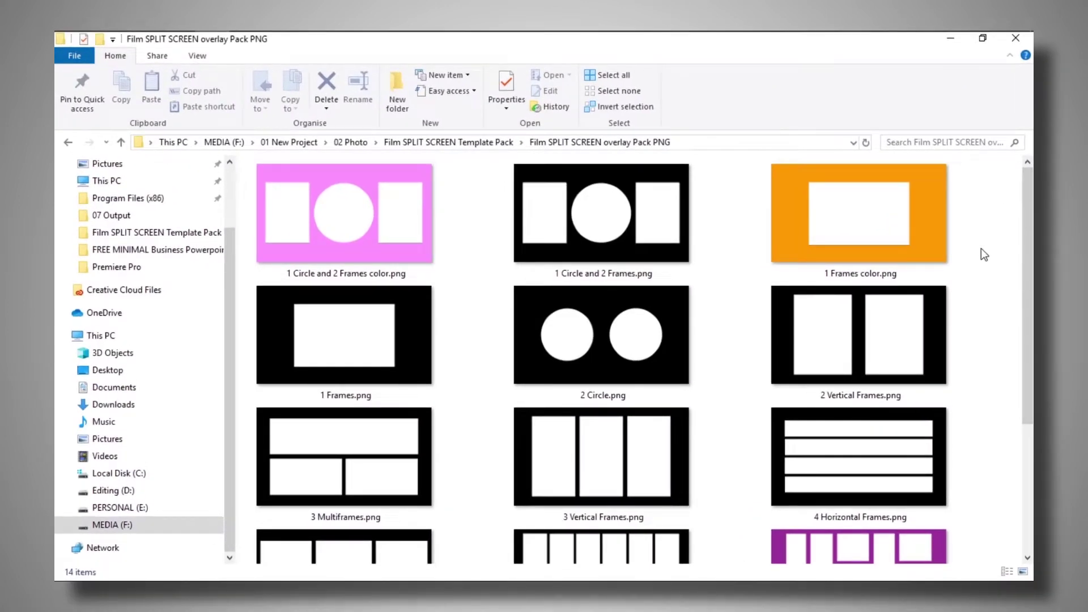
Step: Browse the 14 split-screen overlay PNGs in File Explorer and marquee-select the overlay images
left_click_drag(1028, 196, 1030, 333)
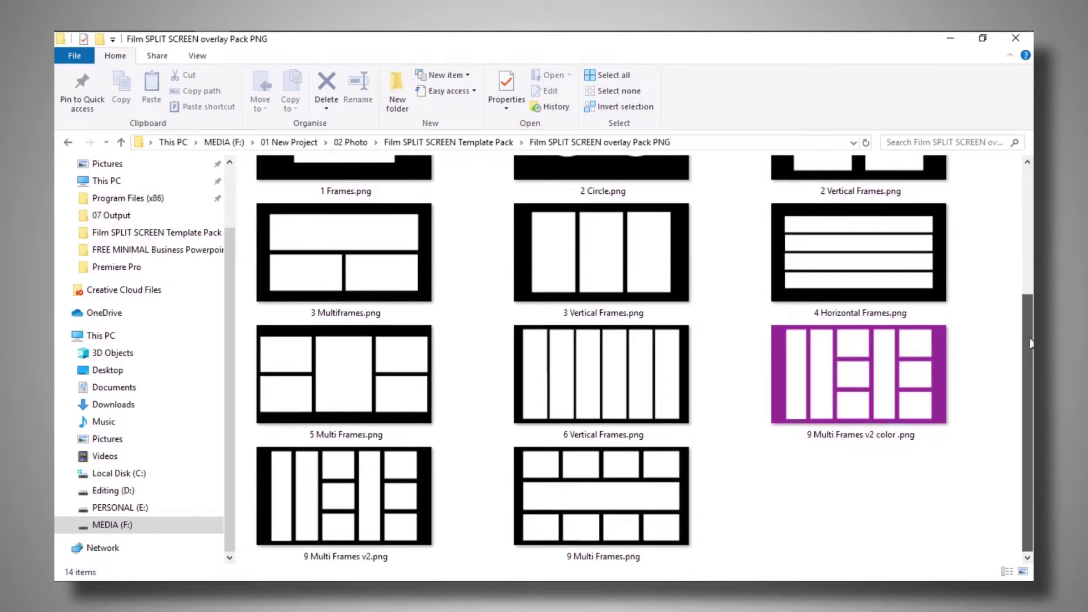
left_click_drag(1030, 333, 1031, 197)
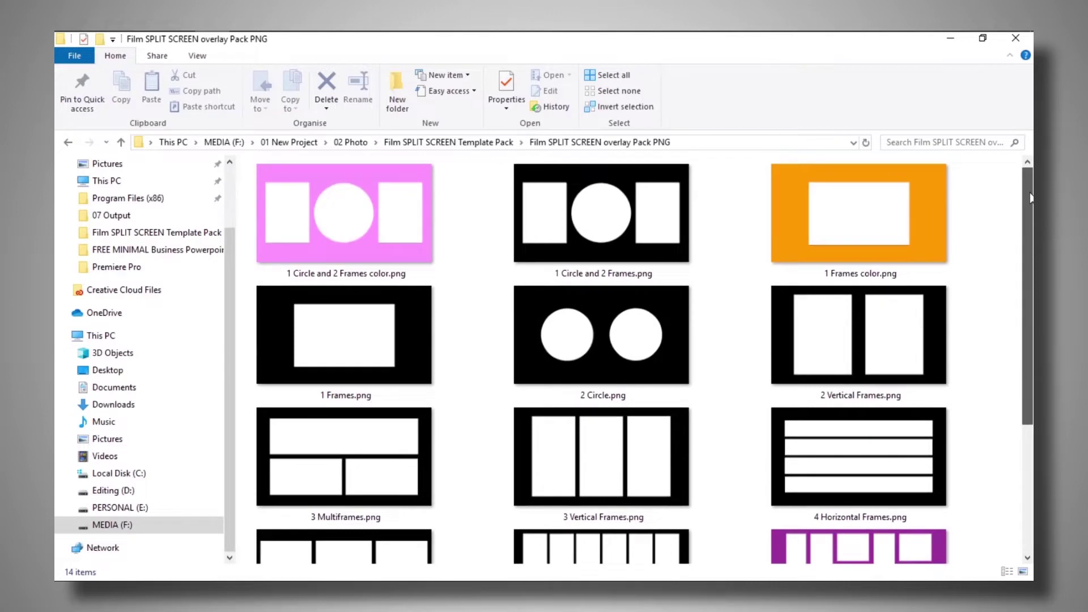
scroll(908, 275, "down", 3)
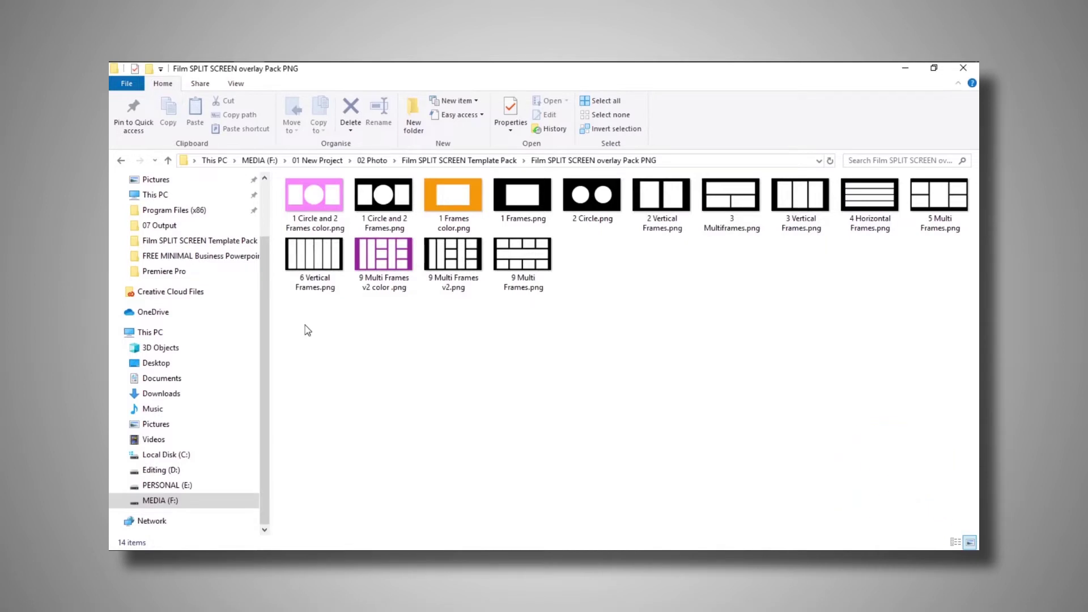
left_click_drag(305, 326, 941, 180)
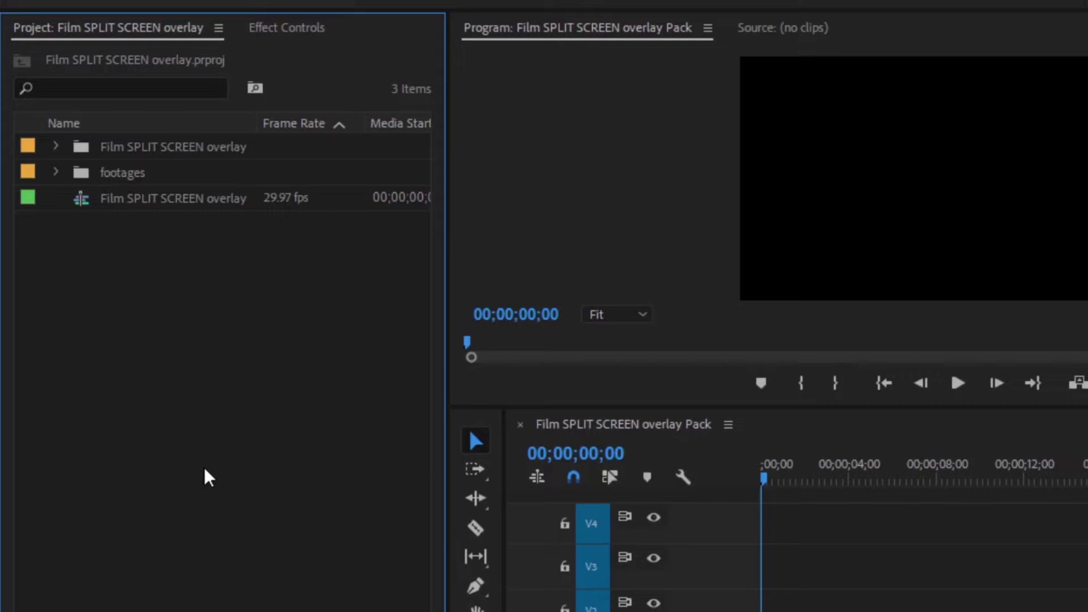
Step: Drag '1 Circle and 2 Frames' from the Film SPLIT SCREEN overlay bin onto track V4
left_click(56, 148)
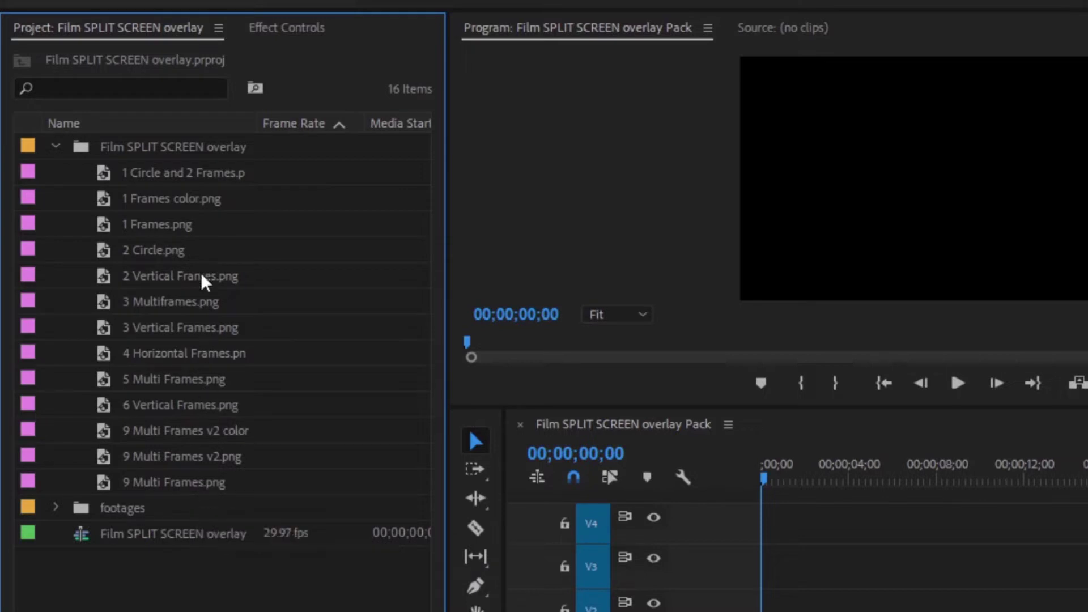
left_click(204, 180)
left_click_drag(148, 149, 642, 438)
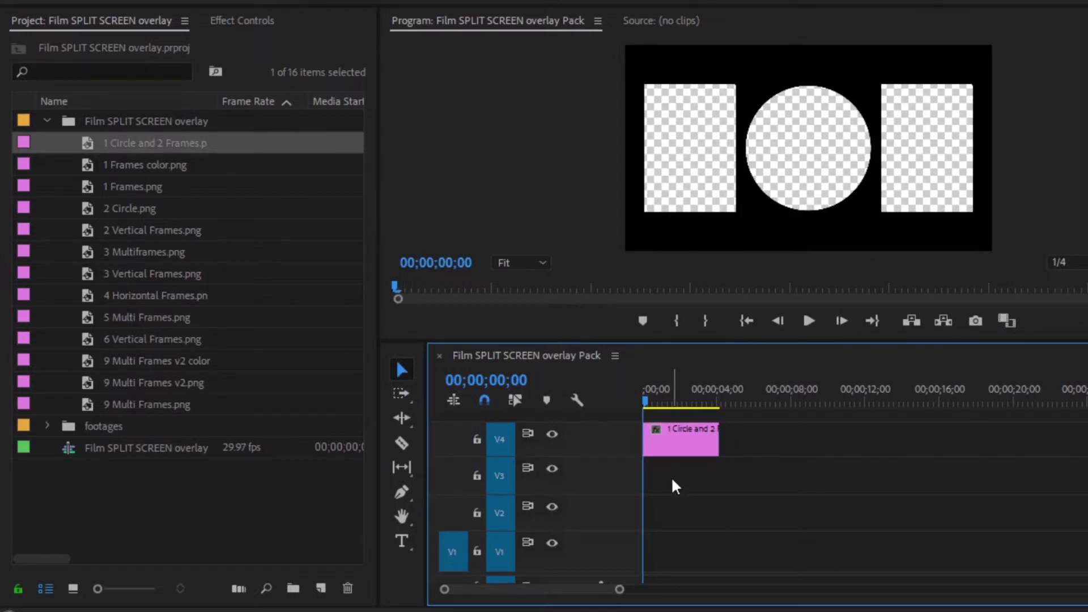
Step: From the footages bin, place 01.mp4 on V3, 02.mp4 on V2 and 03.mp4 on V1
left_click(49, 121)
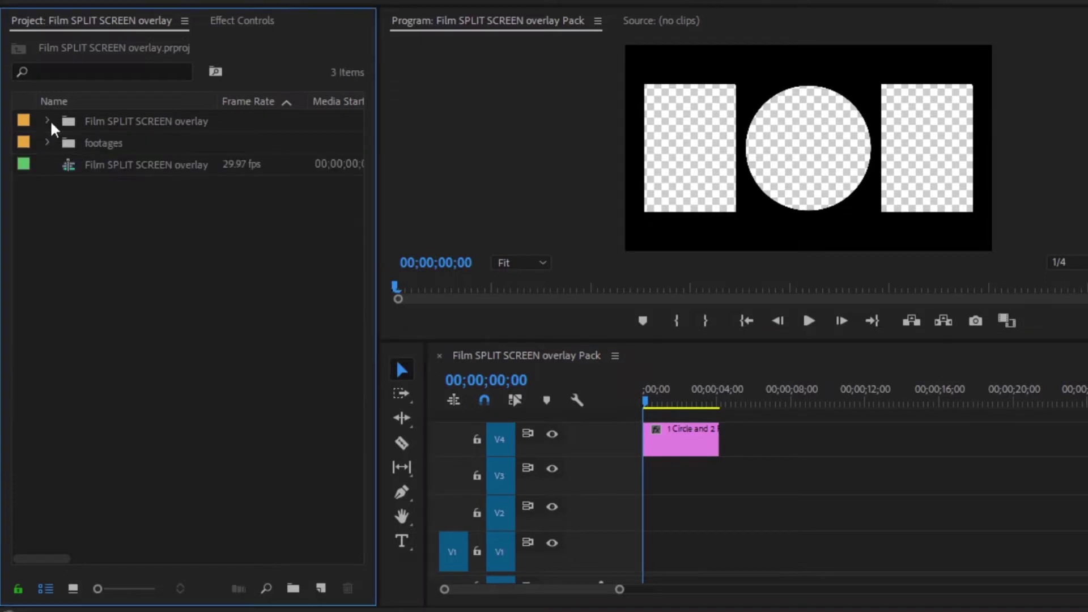
left_click(48, 143)
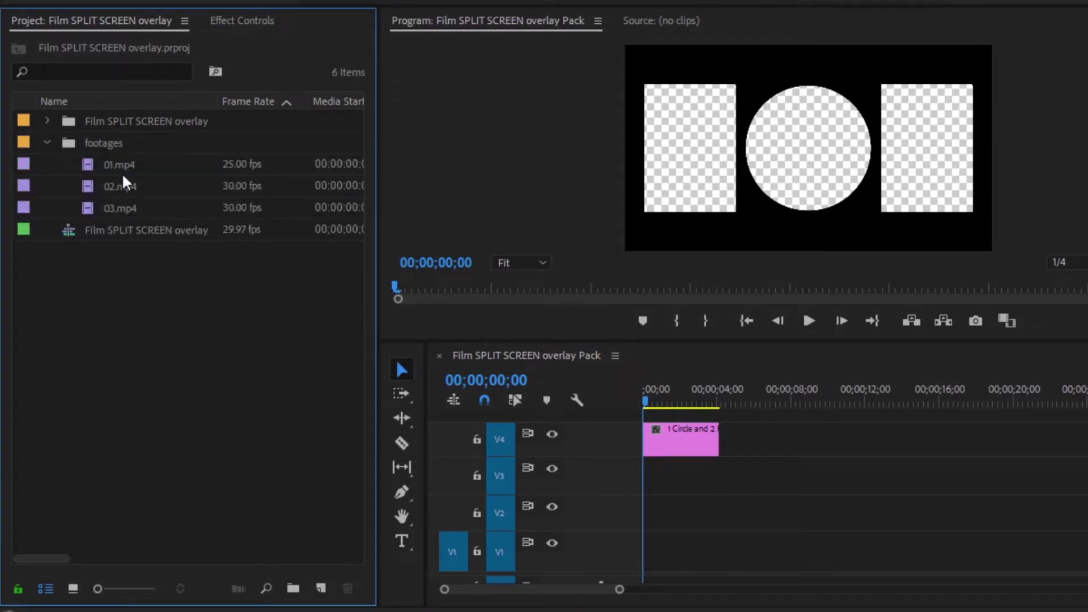
left_click_drag(119, 165, 622, 481)
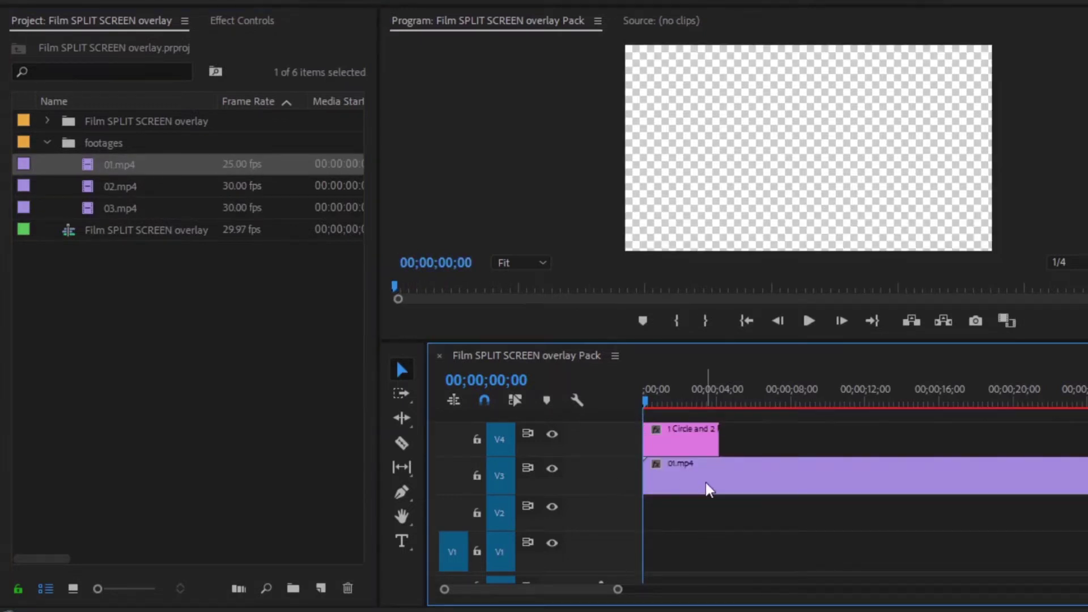
left_click_drag(122, 186, 636, 510)
left_click_drag(120, 208, 638, 553)
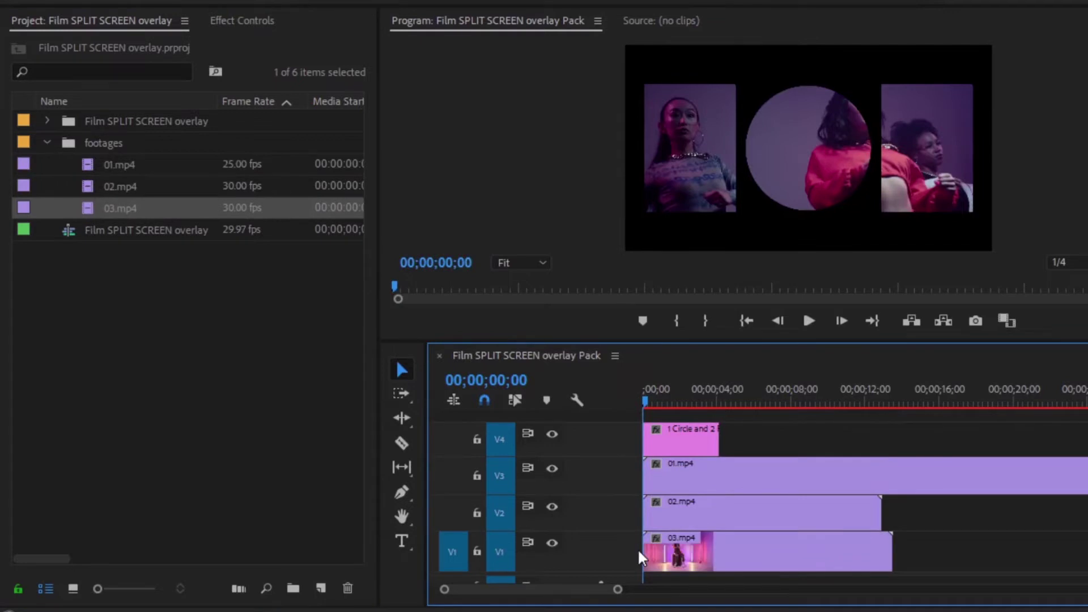
Step: Extend the overlay to the end of 02.mp4 and hide tracks V3 and V2
left_click_drag(719, 440, 882, 440)
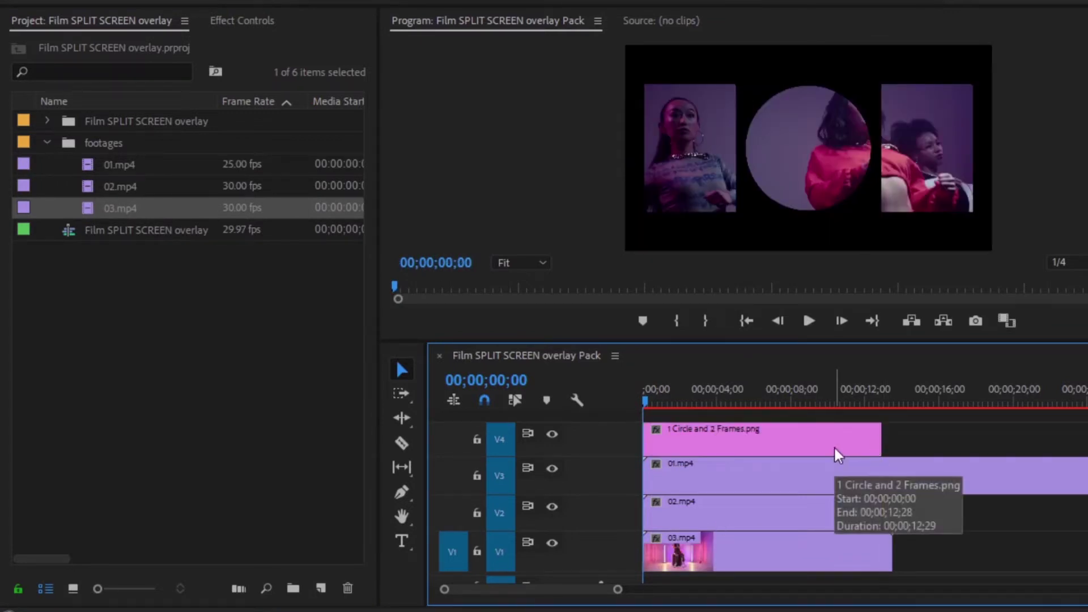
left_click(789, 549)
left_click(551, 507)
left_click(551, 470)
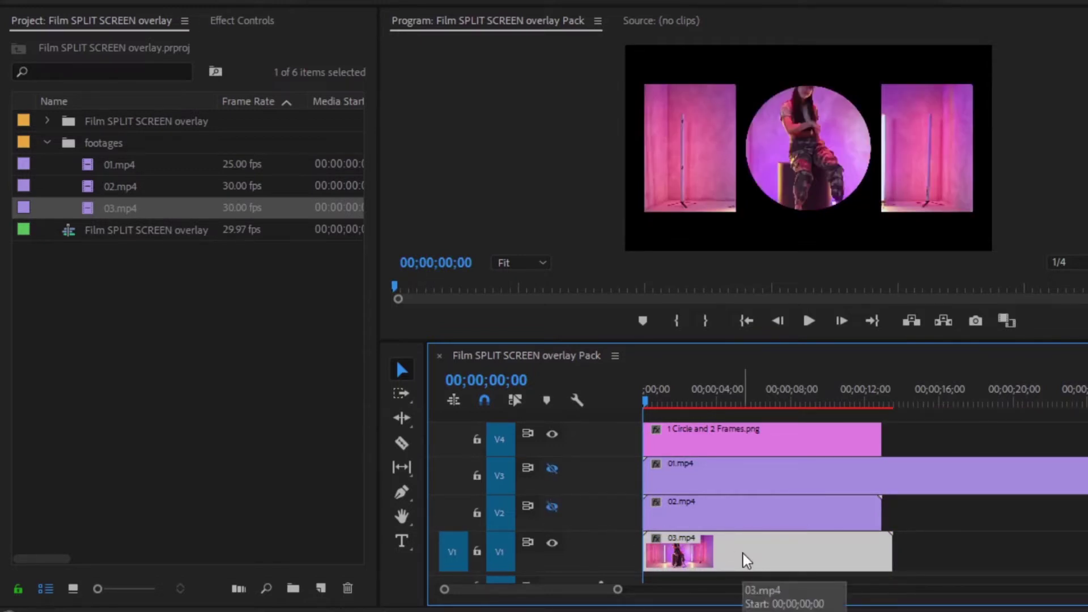
Step: Set 03.mp4's Scale to 63 in Effect Controls
left_click(244, 22)
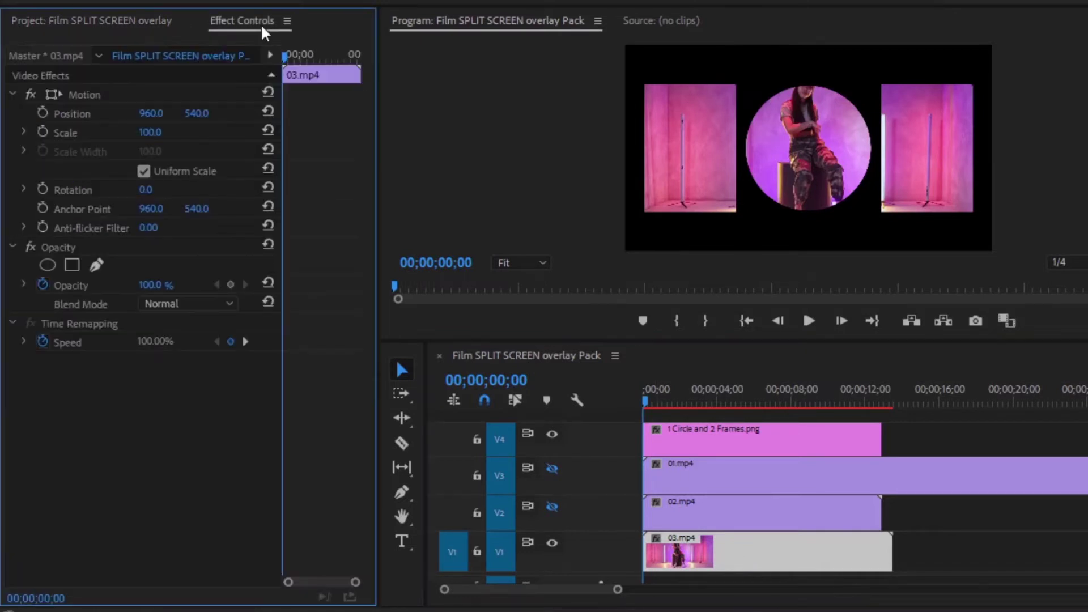
left_click(67, 131)
left_click(159, 131)
type("63")
key("Return")
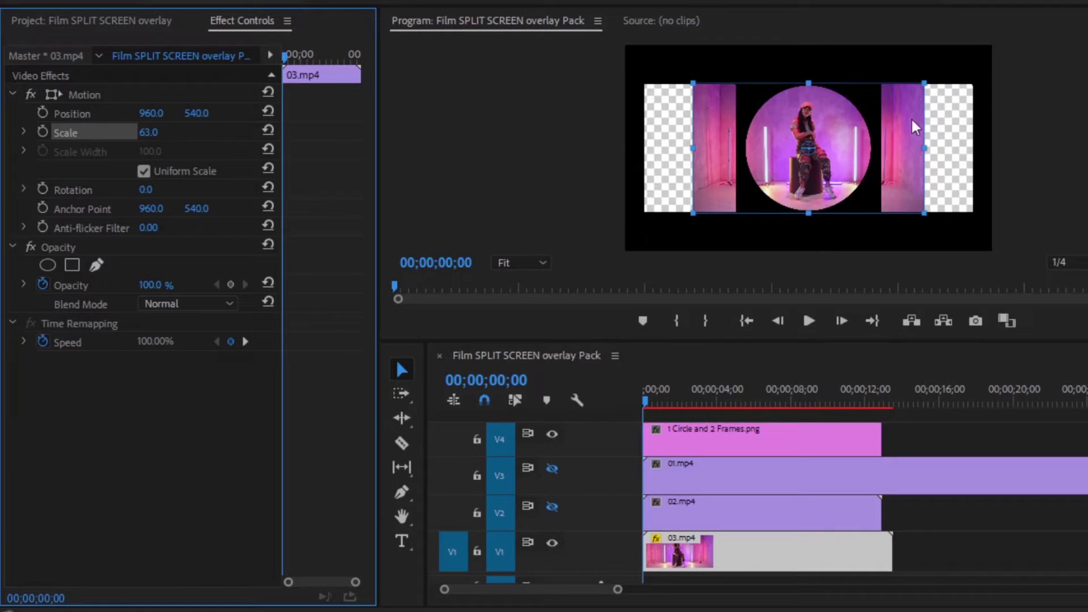
Step: Draw a four-point opacity pen mask on 03.mp4 around the central circle
left_click(100, 265)
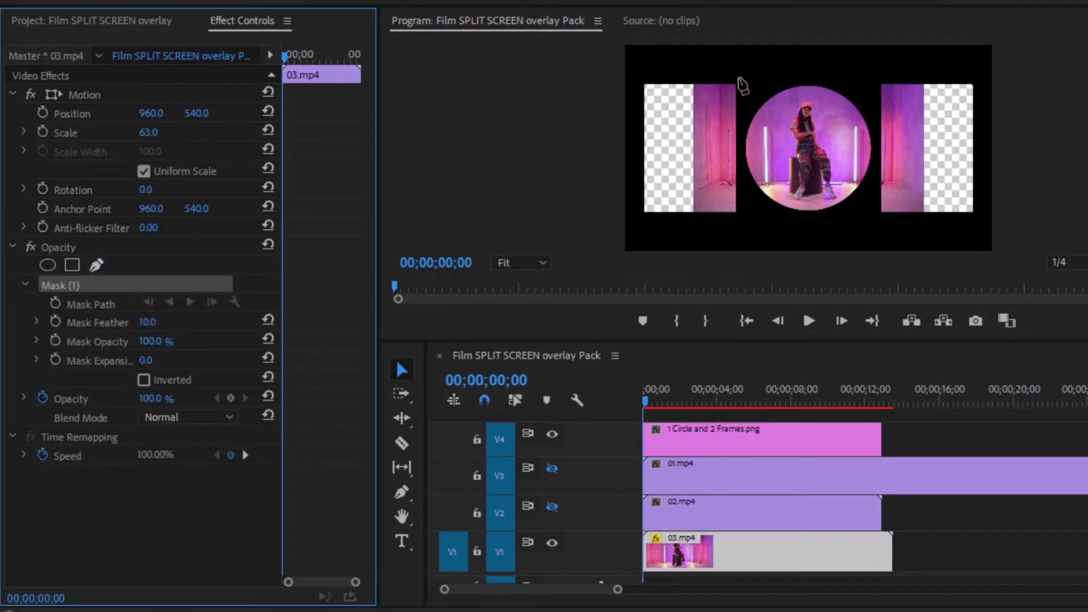
left_click(739, 86)
left_click(741, 215)
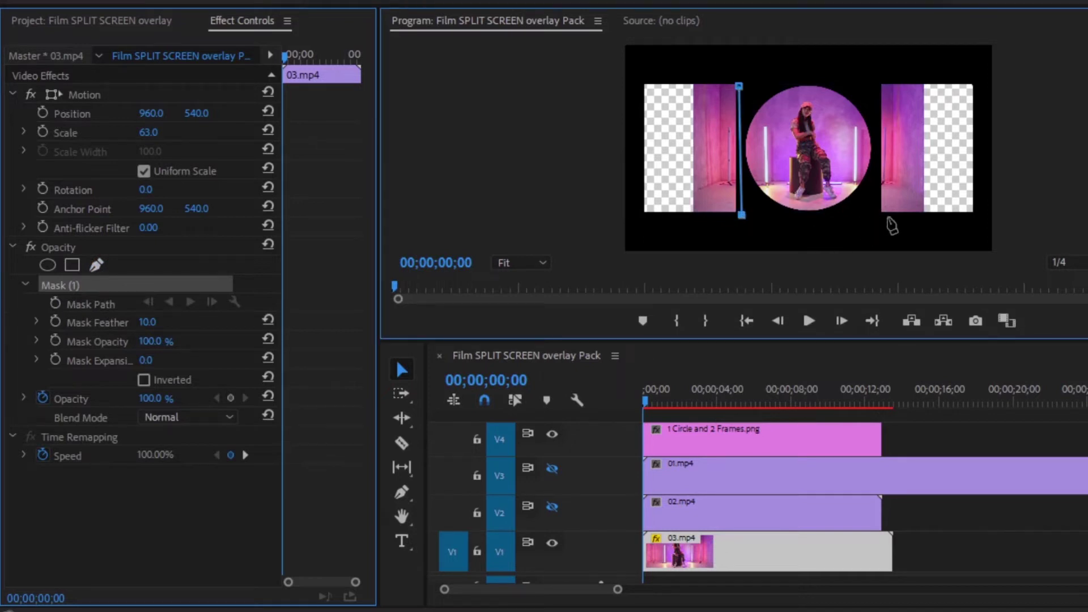
left_click(876, 215)
left_click(876, 82)
left_click(739, 86)
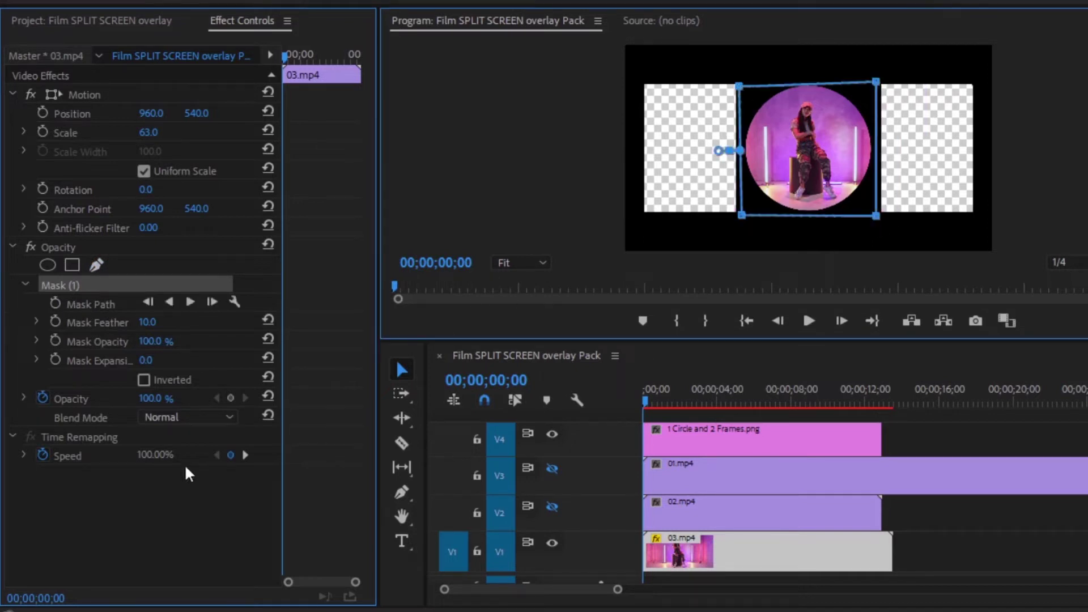
left_click(155, 528)
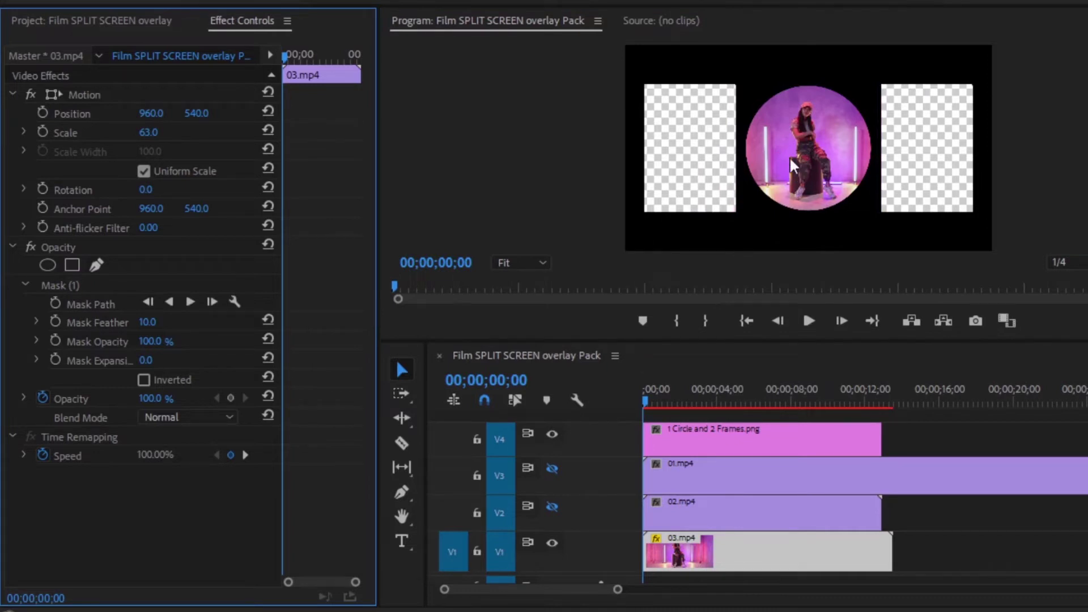
left_click(744, 513)
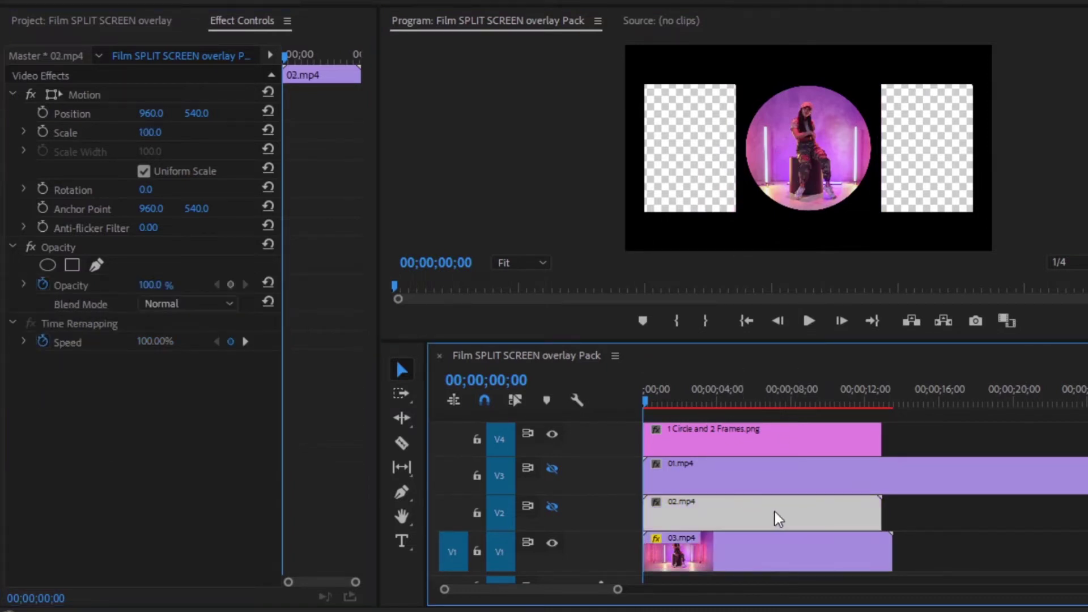
Step: Show track V2 and set 02.mp4 to Scale 63 with Position X 211
left_click(553, 508)
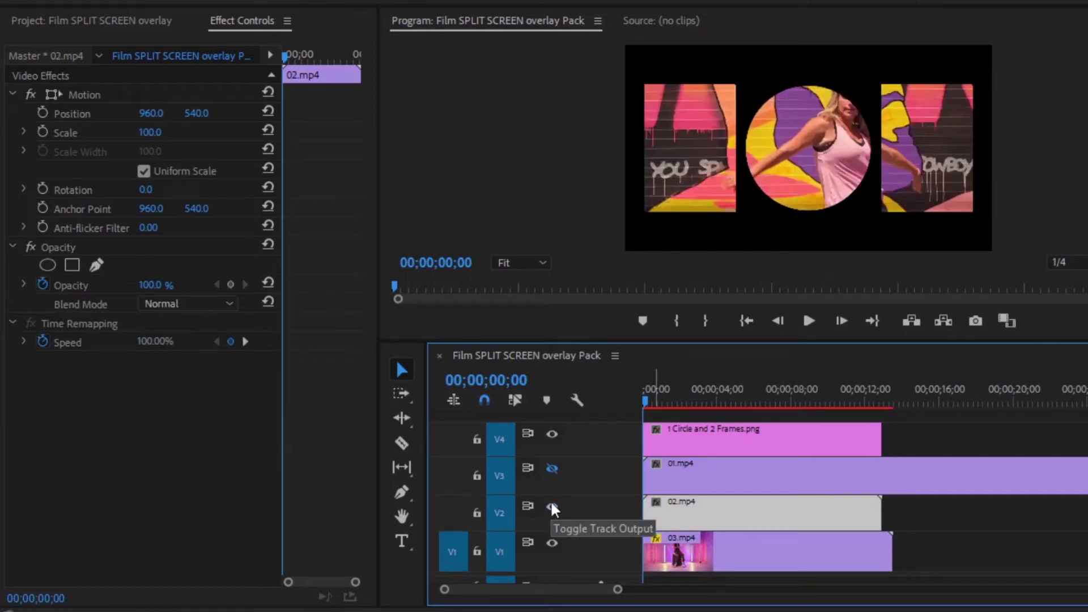
left_click(227, 21)
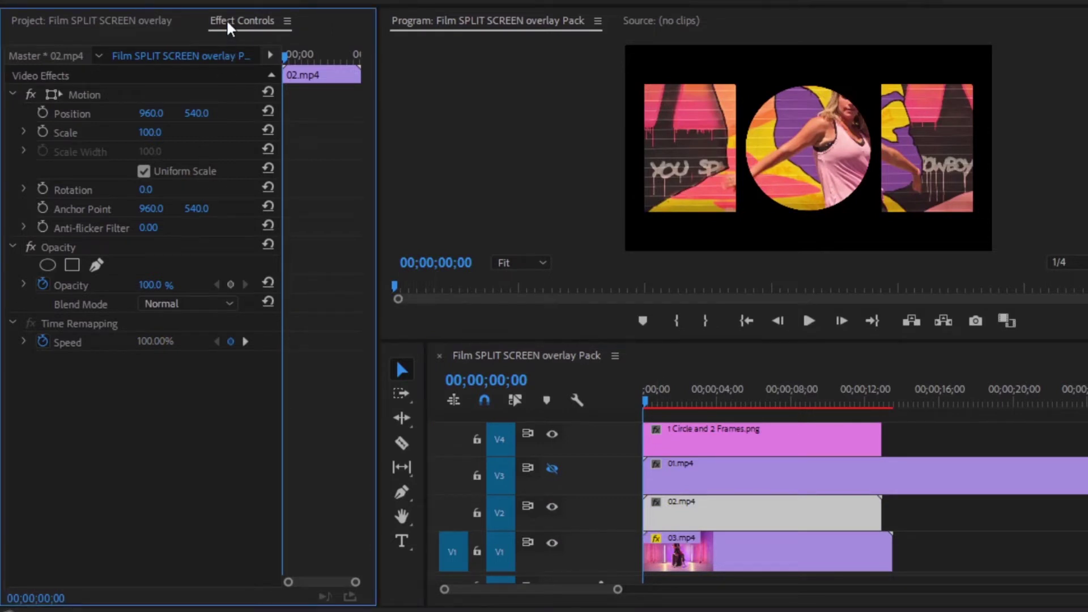
left_click(68, 131)
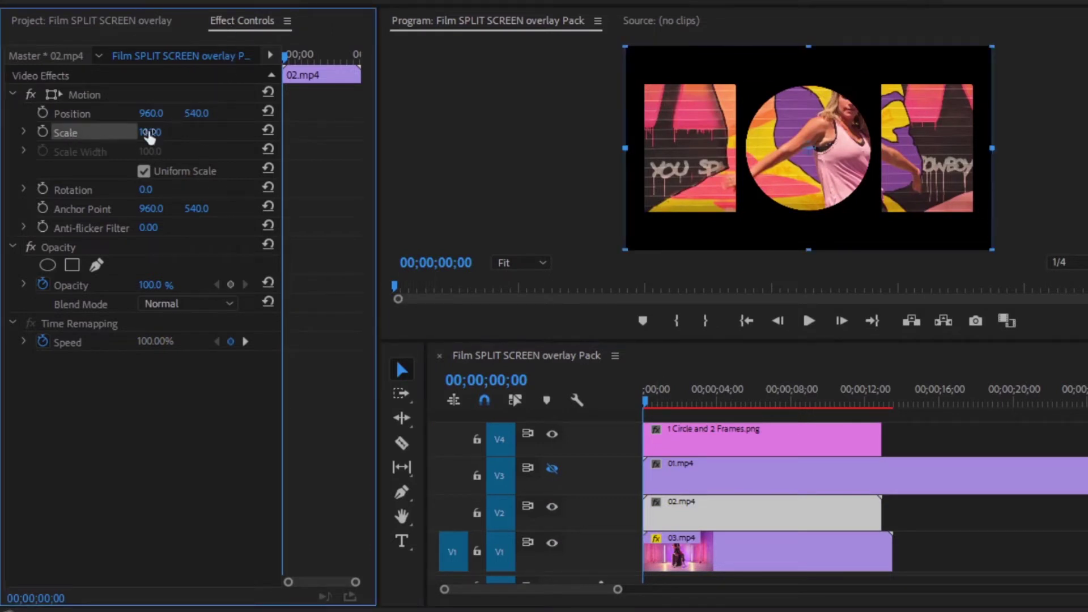
left_click(150, 132)
type("63")
key("Return")
left_click_drag(151, 113, 99, 113)
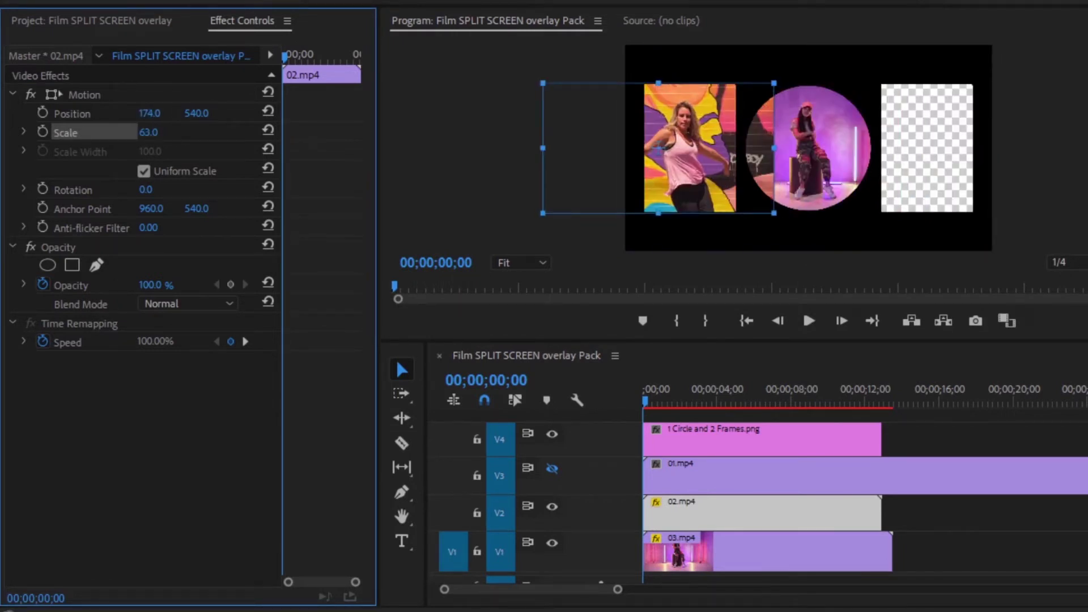
left_click_drag(153, 115, 164, 119)
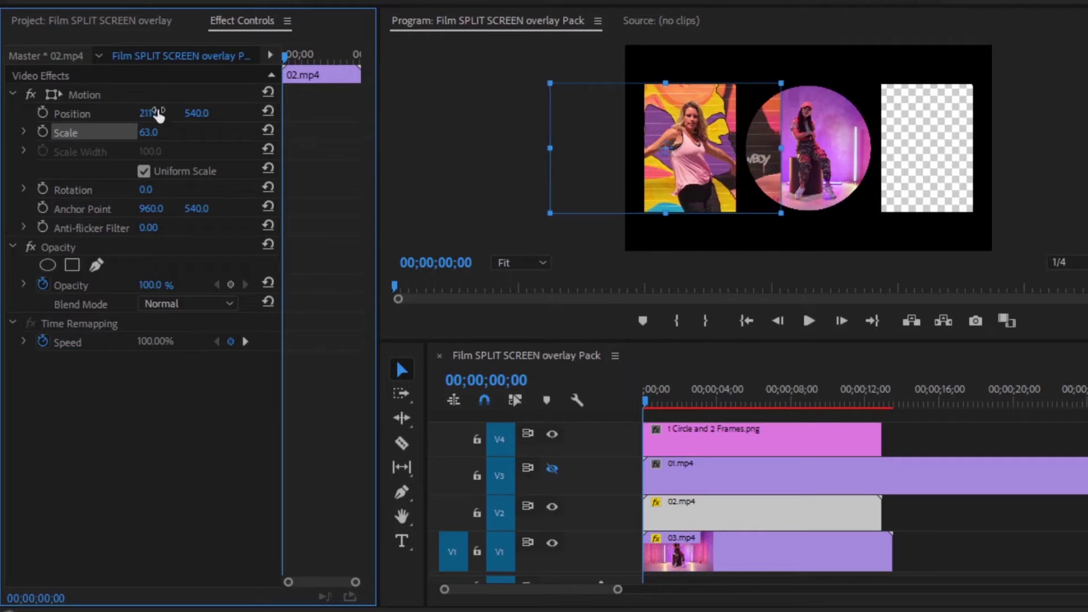
left_click(170, 381)
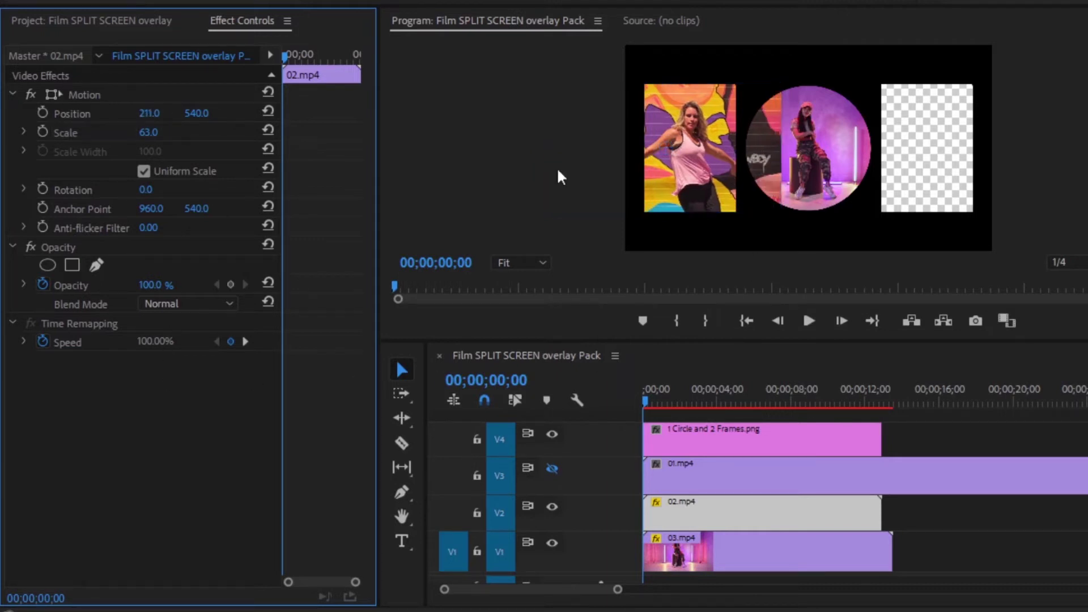
Step: Draw a four-point opacity pen mask on 02.mp4 around the left frame
left_click(97, 265)
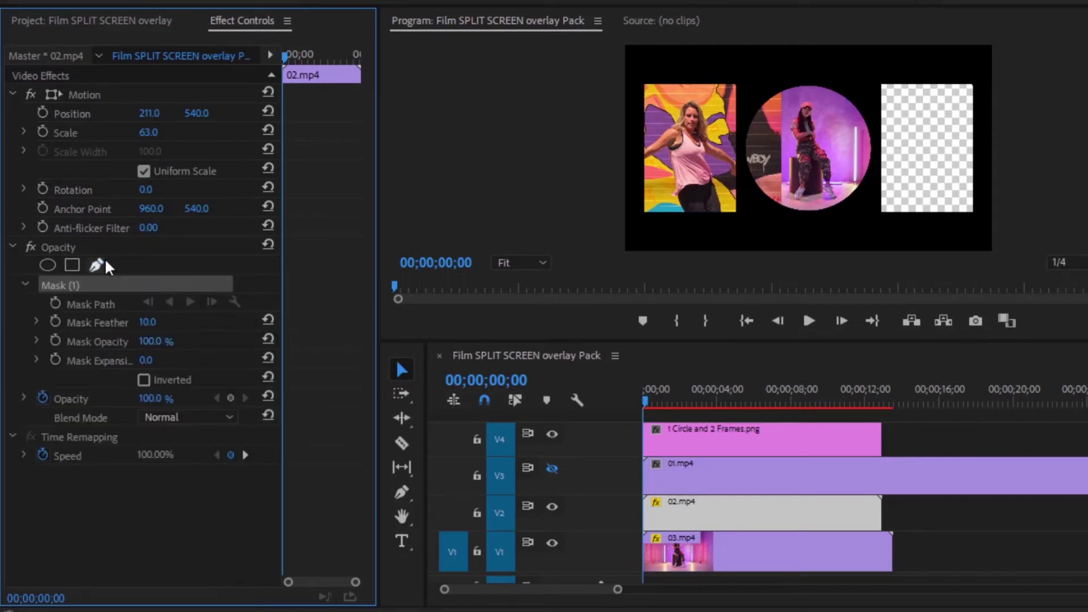
left_click(638, 74)
left_click(640, 217)
left_click(742, 218)
left_click(744, 72)
left_click(638, 74)
left_click(226, 483)
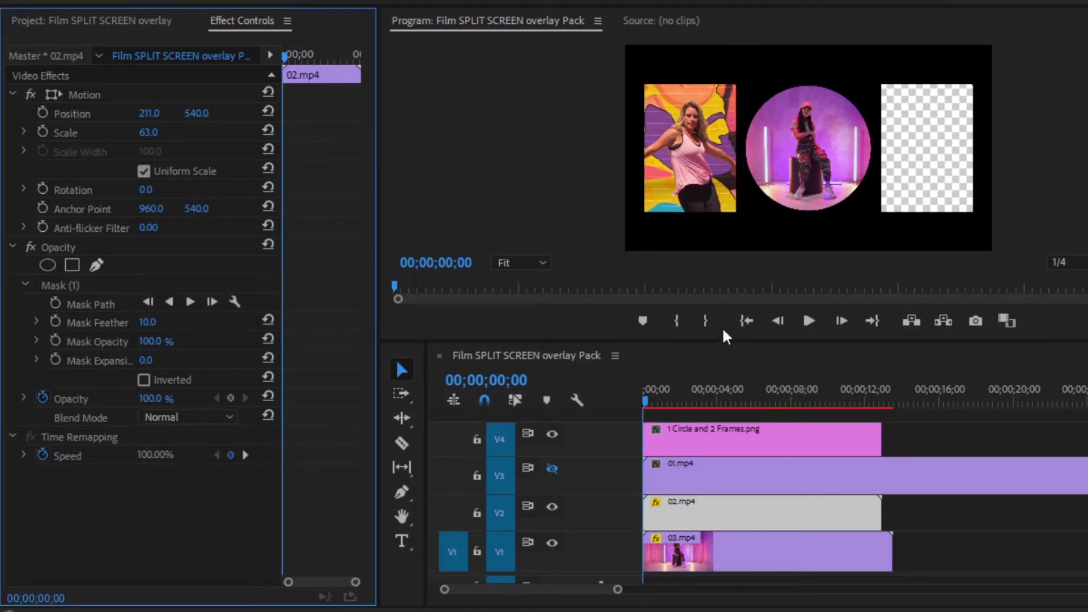
Step: Show track V3 and set 01.mp4 to Scale 63 with Position X 1349
left_click(719, 479)
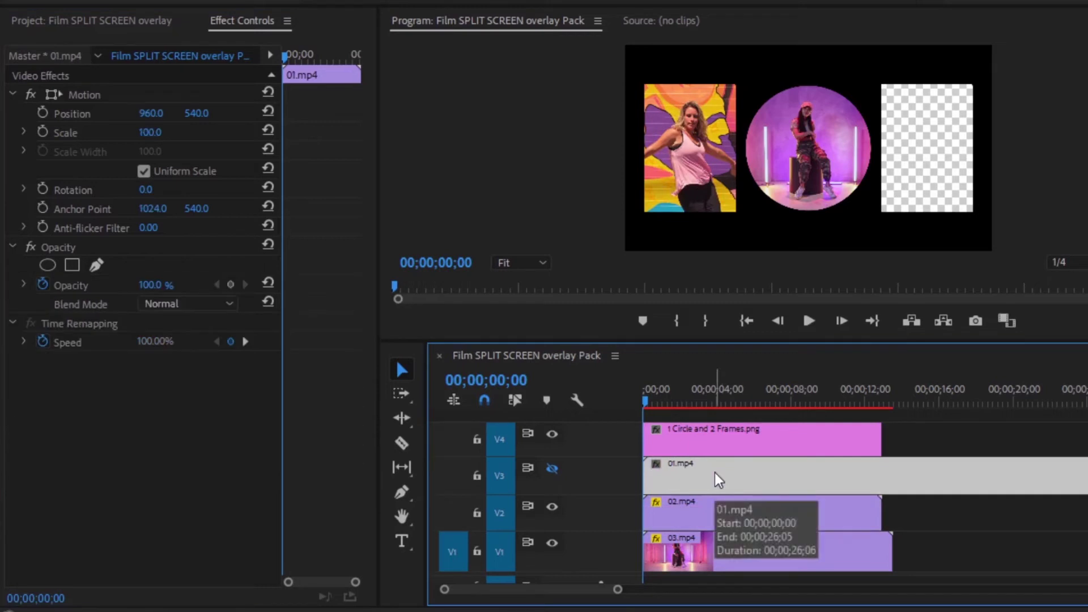
left_click(552, 468)
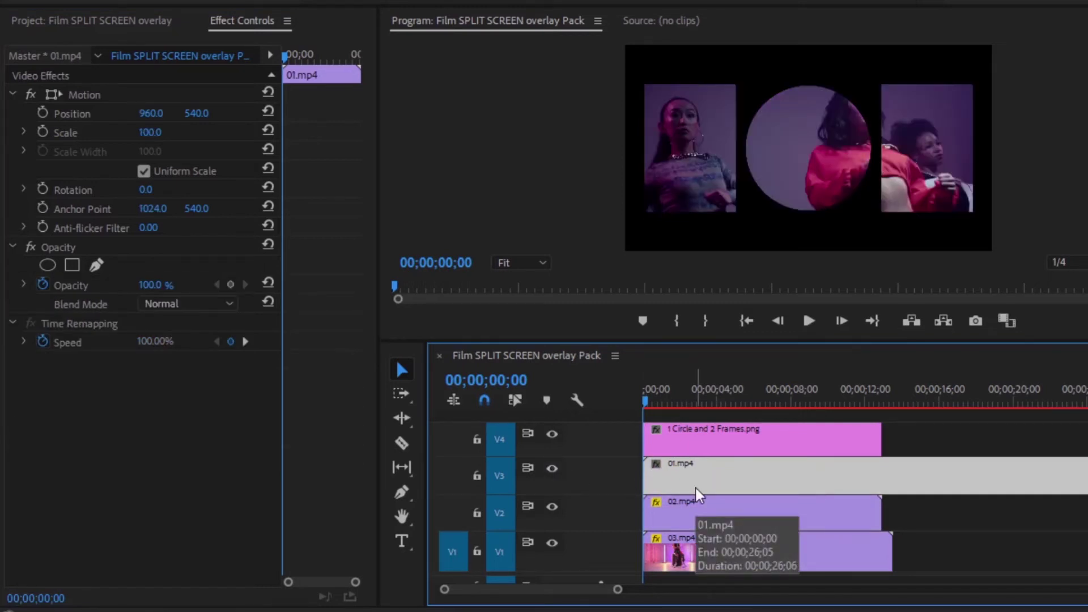
left_click(237, 28)
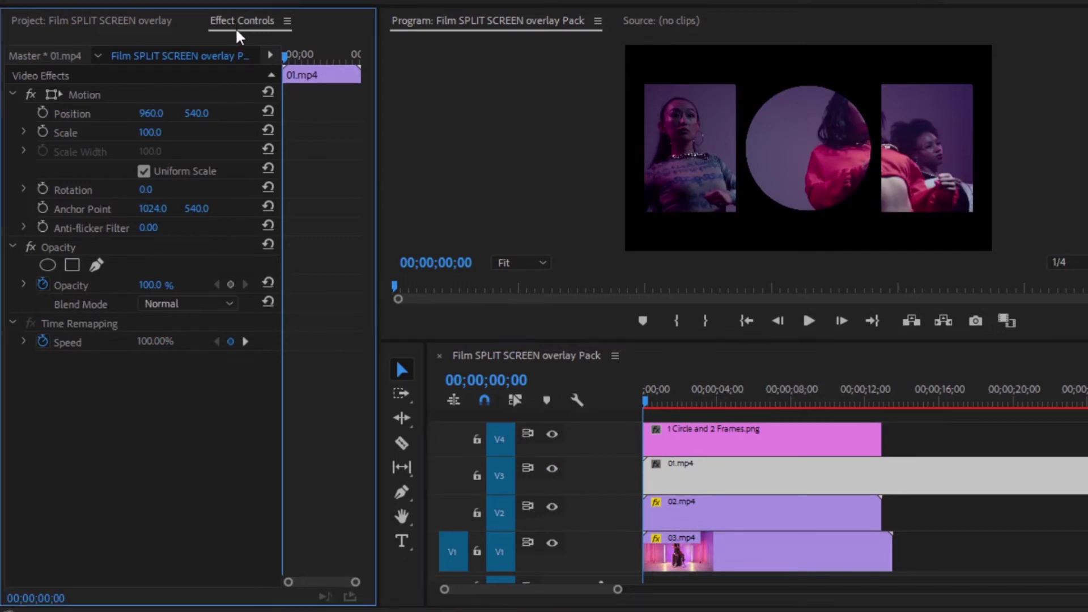
left_click(65, 131)
left_click(151, 132)
type("63")
key("Return")
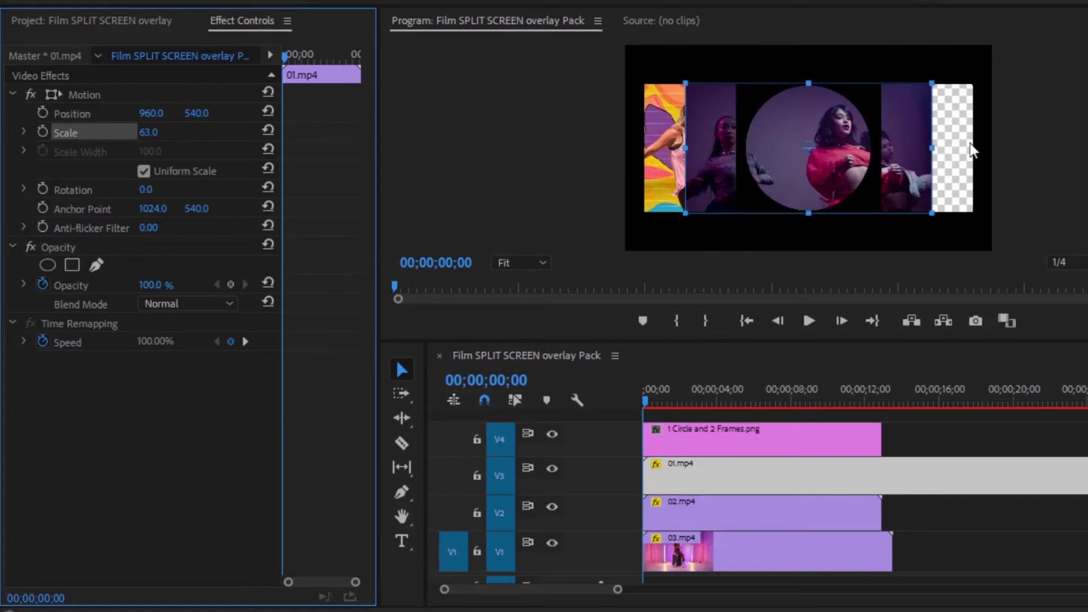
left_click_drag(170, 116, 179, 113)
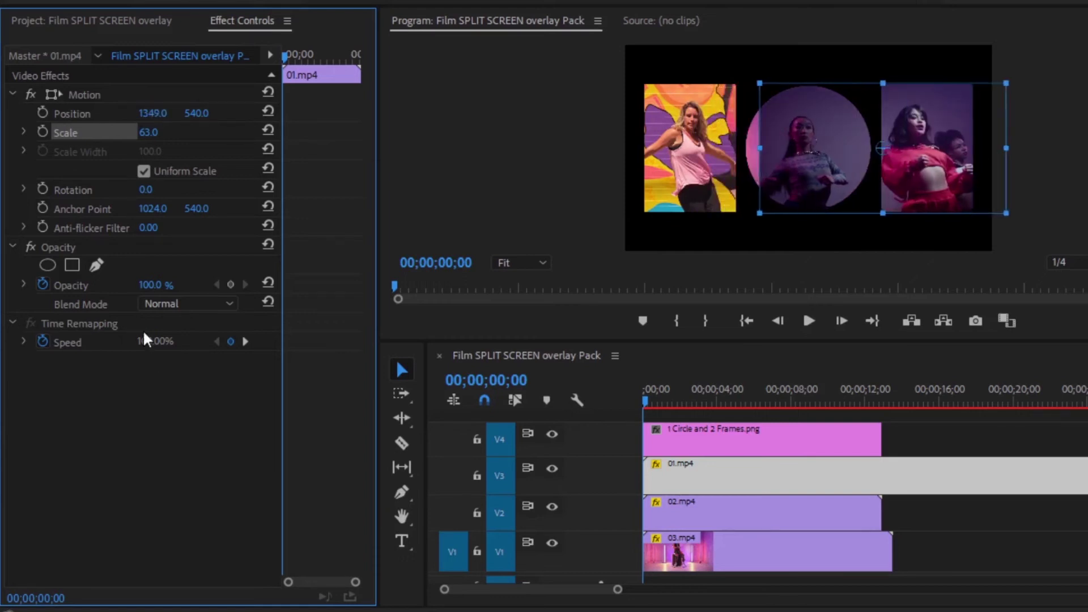
Step: Draw a four-point opacity pen mask on 01.mp4 around the right frame
left_click(96, 265)
left_click(875, 80)
left_click(876, 215)
left_click(978, 218)
left_click(978, 84)
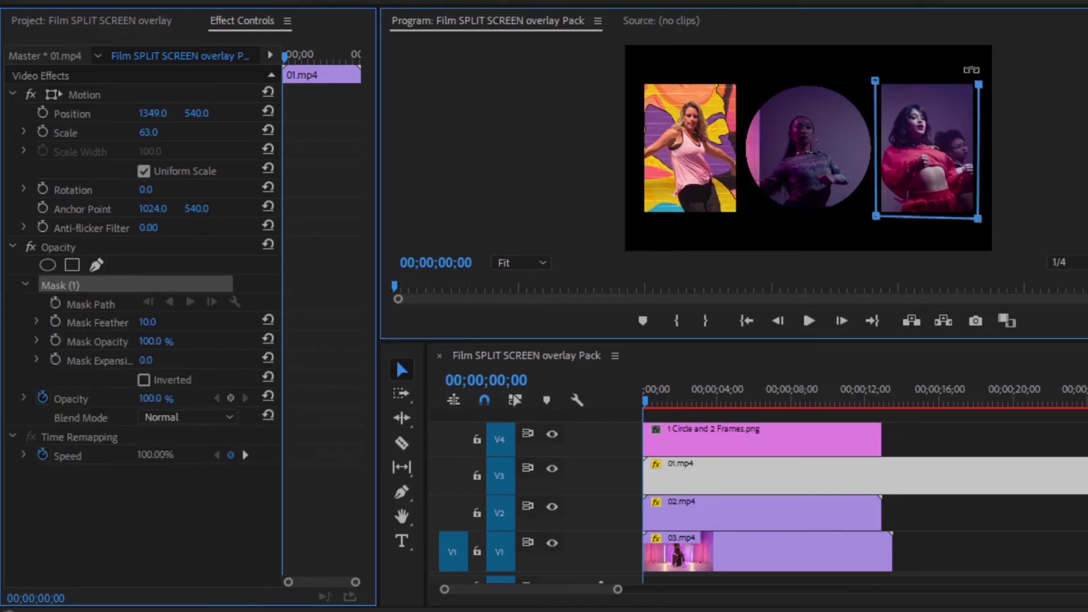
left_click(875, 81)
left_click(119, 501)
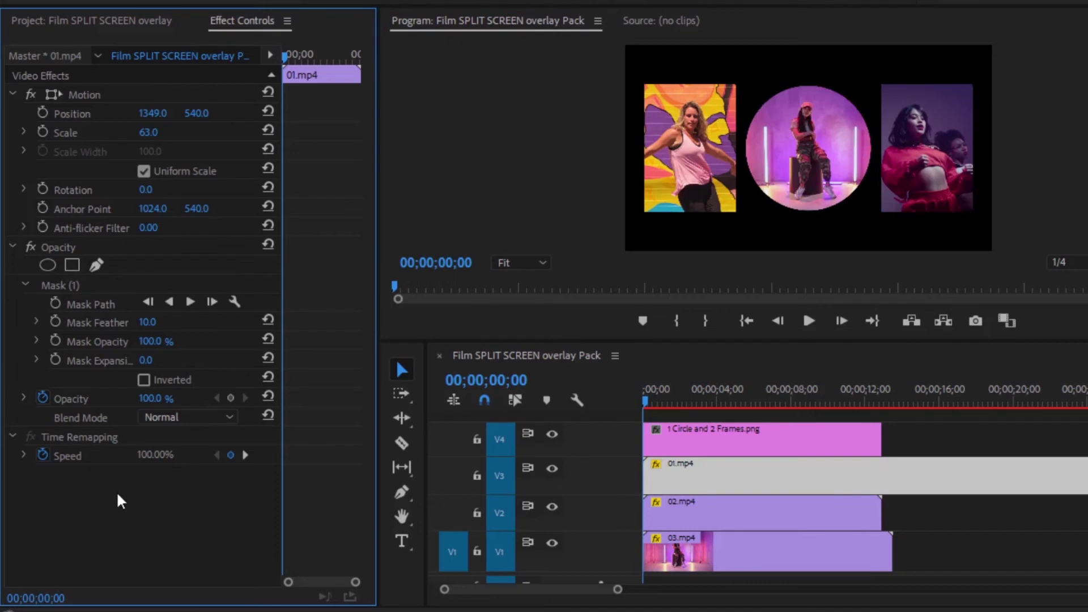
Step: Razor 01.mp4 and 03.mp4 at the overlay's end and delete the leftover pieces
key("c")
left_click(885, 475)
left_click(885, 547)
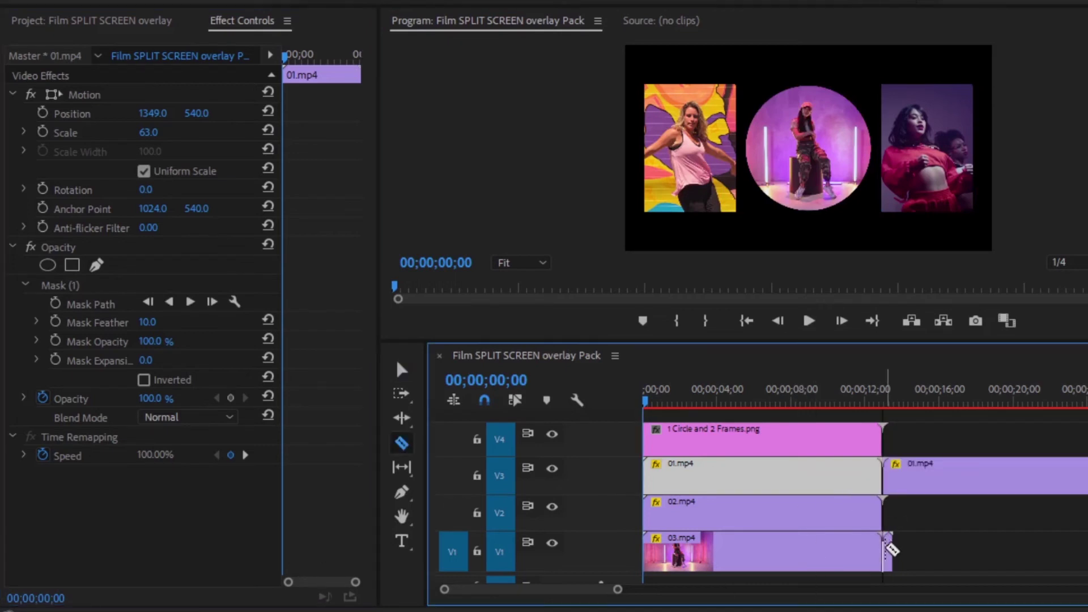
left_click(891, 437)
left_click_drag(892, 430, 996, 570)
key("Delete")
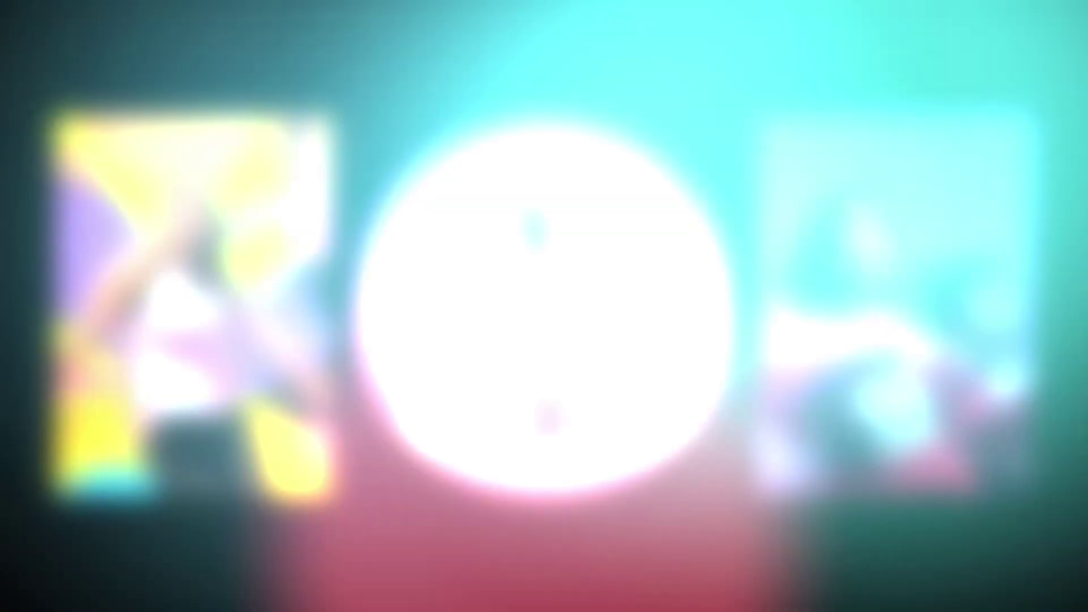